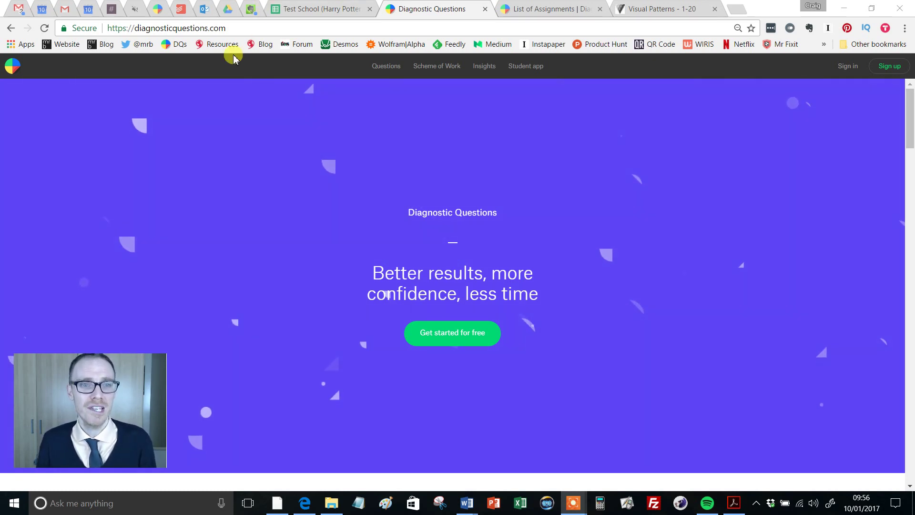
Sign in to the teacher account with the saved login details and check the class dashboard
left_click(842, 69)
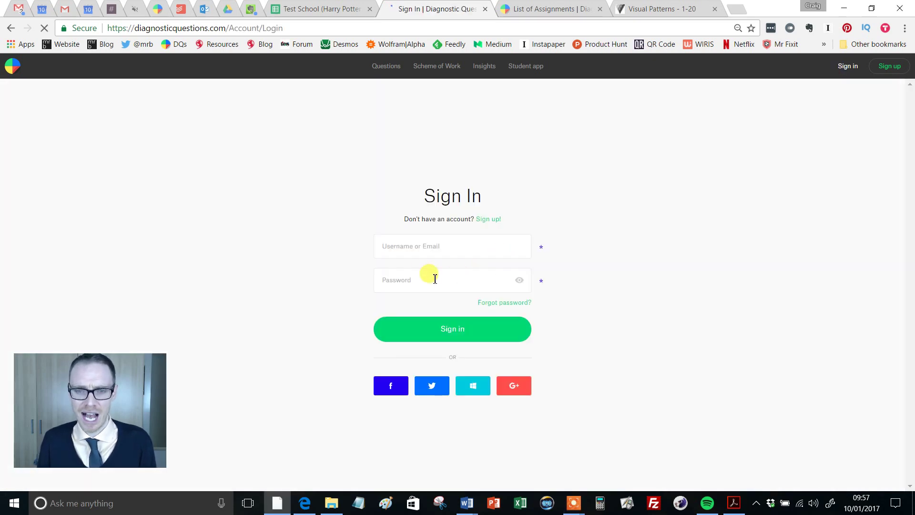
left_click(417, 250)
left_click(408, 263)
left_click(404, 286)
left_click(419, 334)
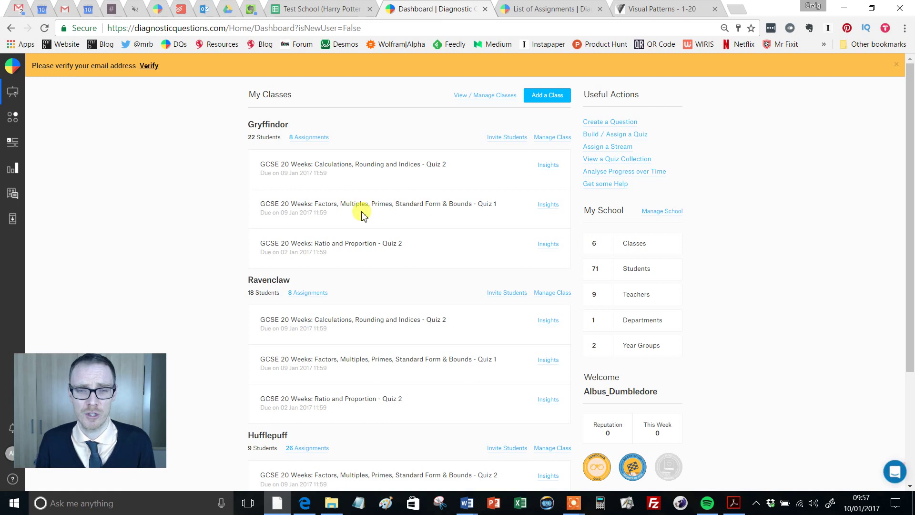
scroll(382, 223, "down", 1)
scroll(275, 187, "up", 1)
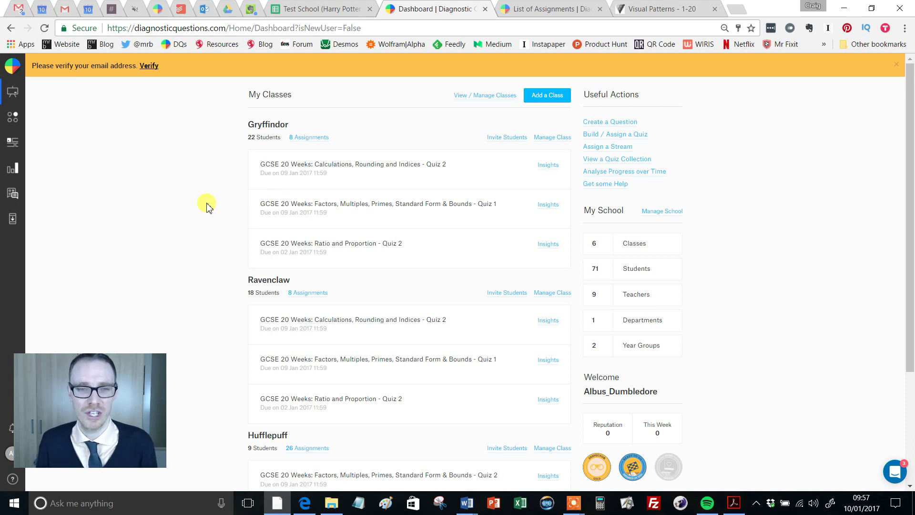
scroll(204, 202, "down", 1)
scroll(210, 209, "up", 1)
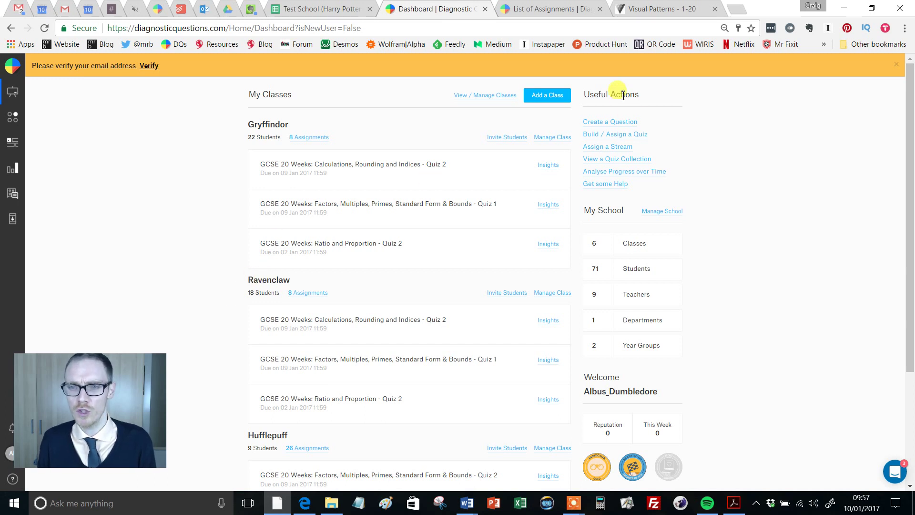
Open Assign a Stream from Useful Actions and browse the AQA, Edexcel and OCR stream cards
left_click(606, 149)
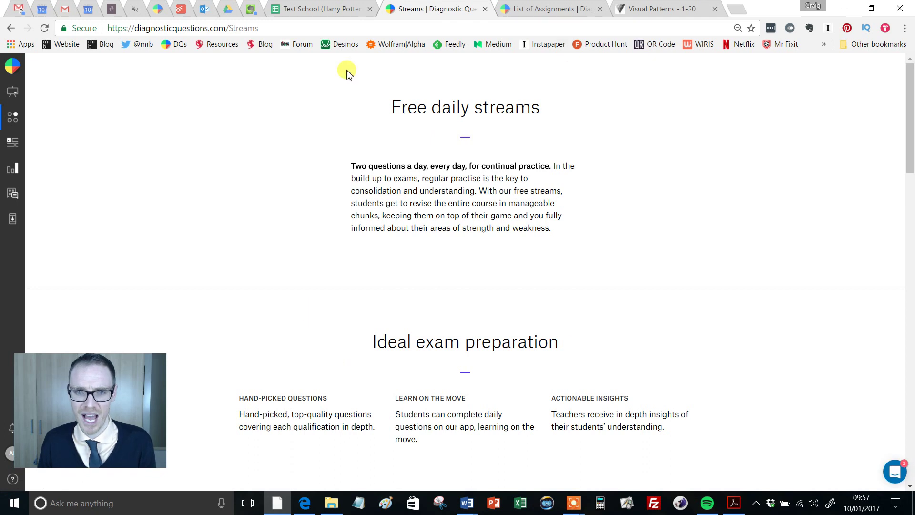
scroll(412, 226, "down", 5)
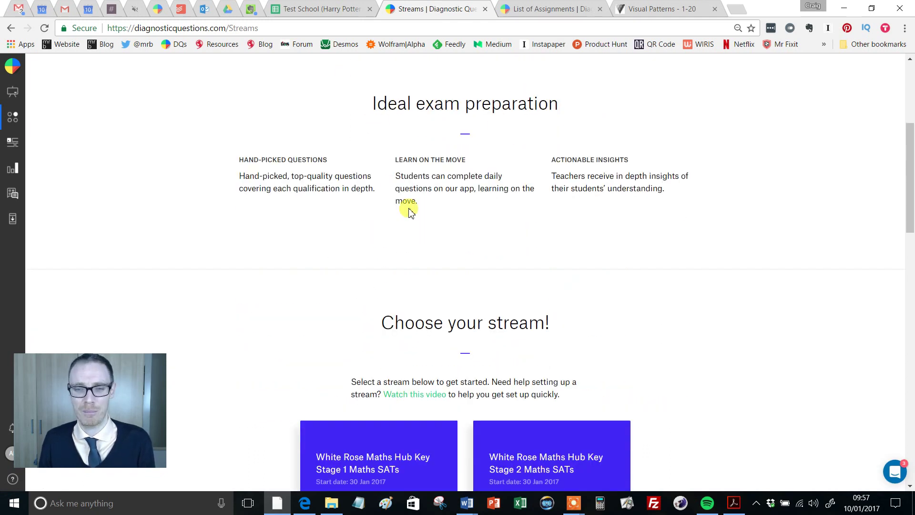
scroll(412, 214, "down", 5)
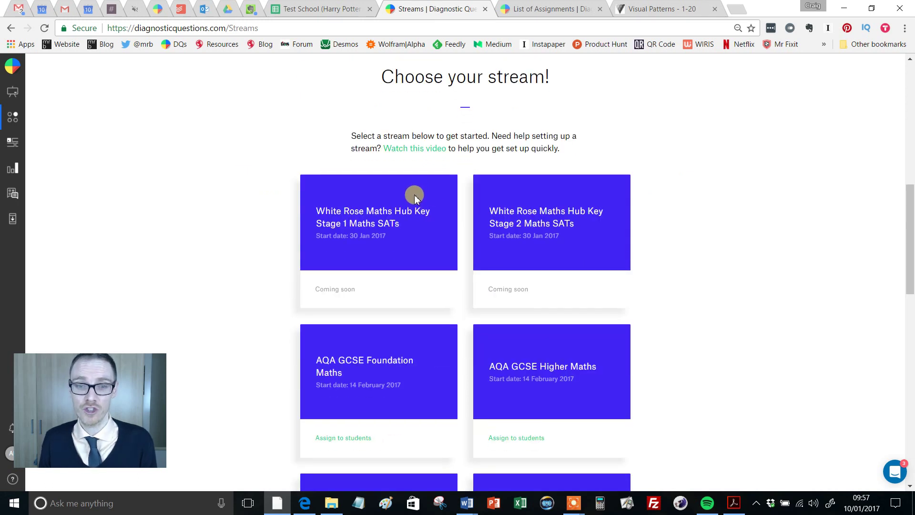
scroll(415, 193, "down", 1)
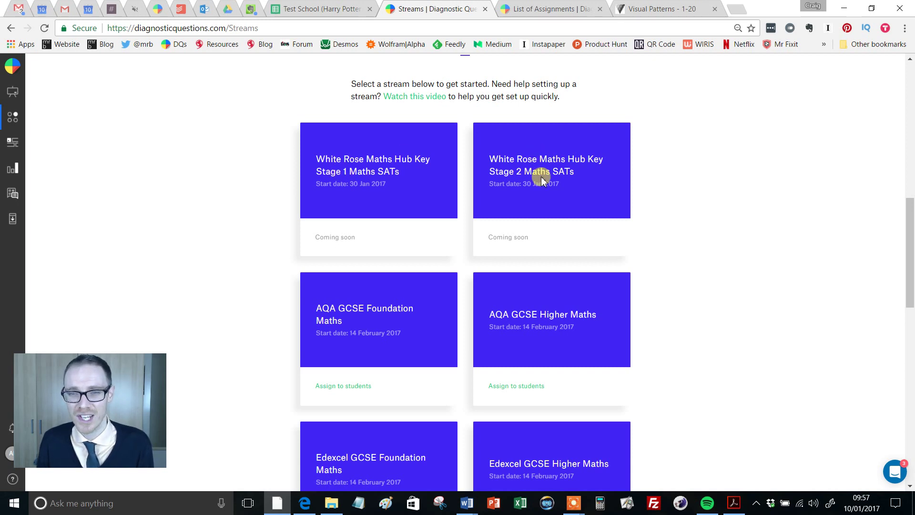
scroll(527, 199, "down", 3)
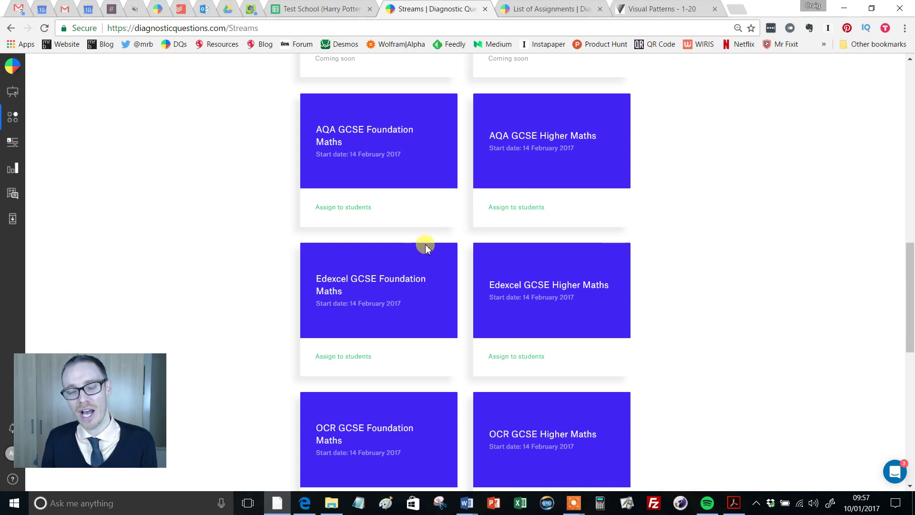
scroll(471, 179, "down", 1)
scroll(388, 212, "down", 5)
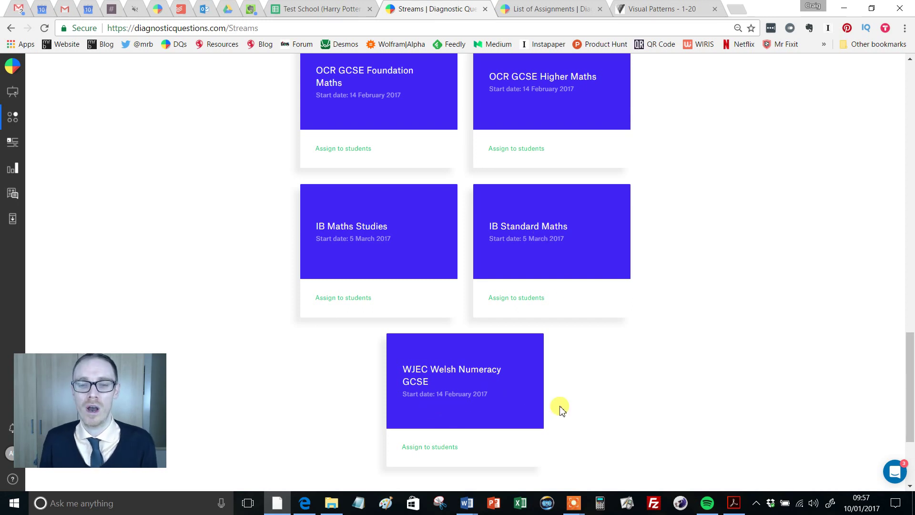
scroll(560, 410, "up", 10)
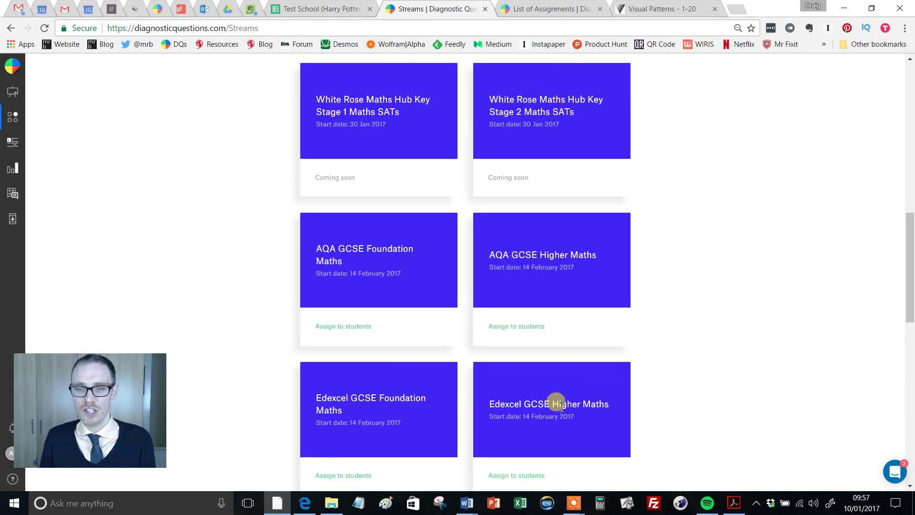
scroll(592, 281, "down", 3)
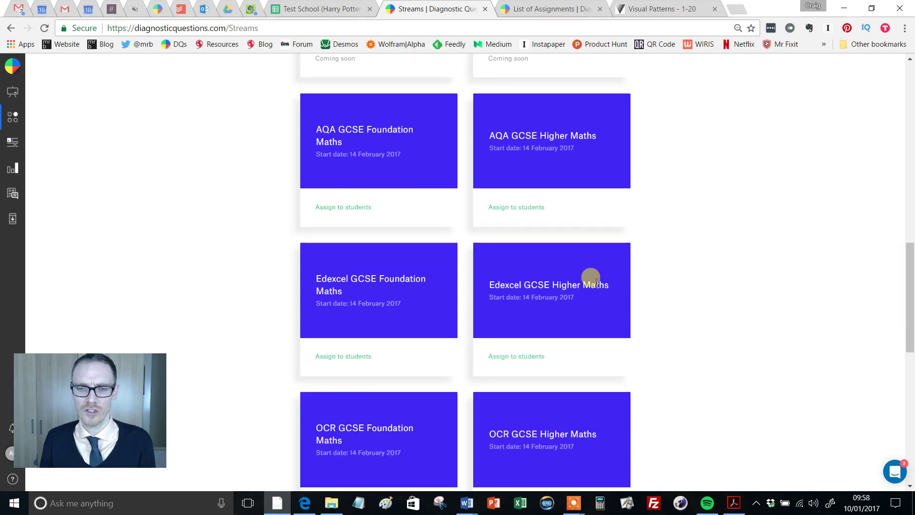
Assign the Edexcel GCSE Foundation Maths stream to the Ravenclaw class
left_click(330, 358)
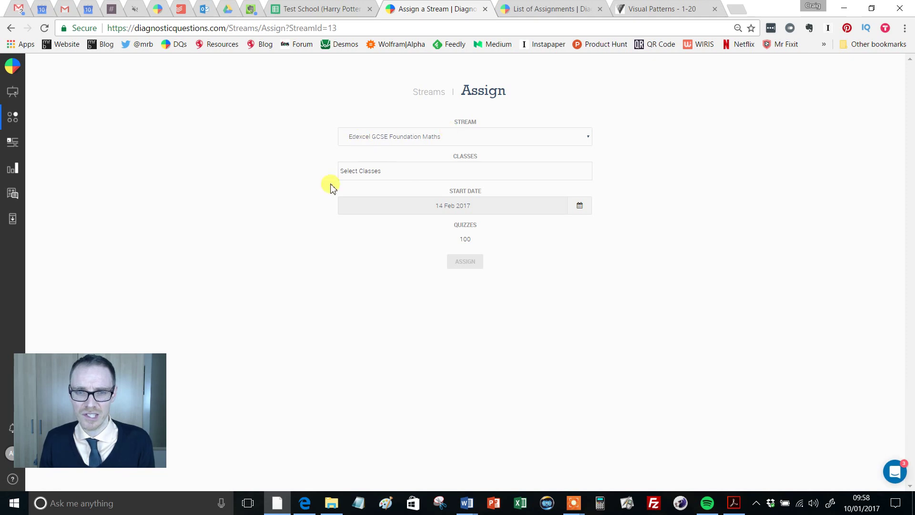
left_click(535, 174)
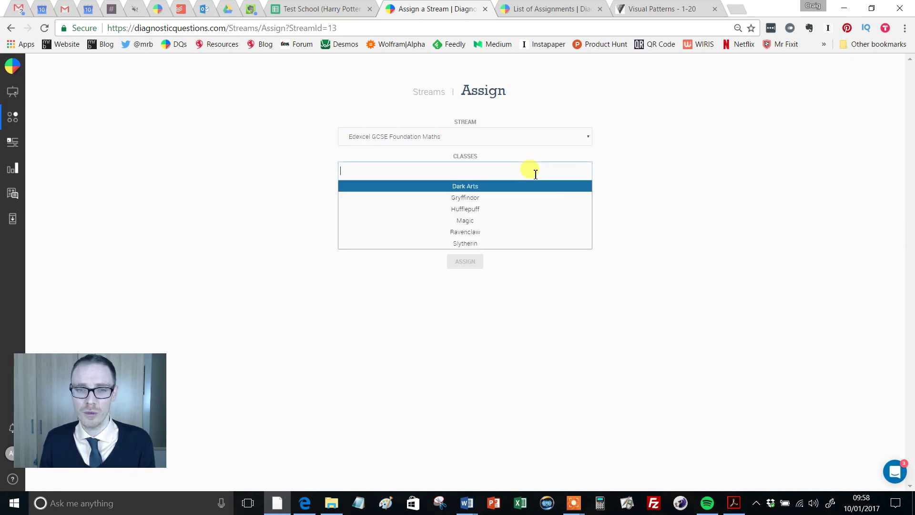
left_click(461, 234)
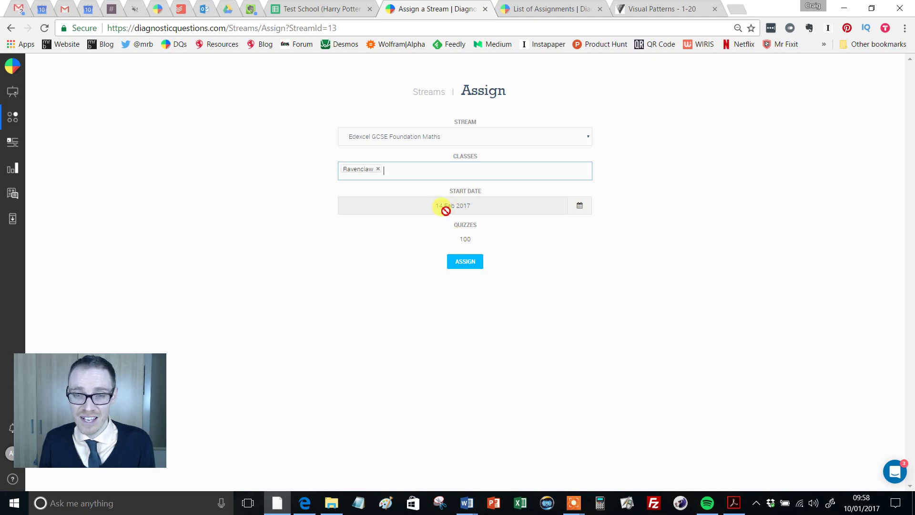
left_click(465, 262)
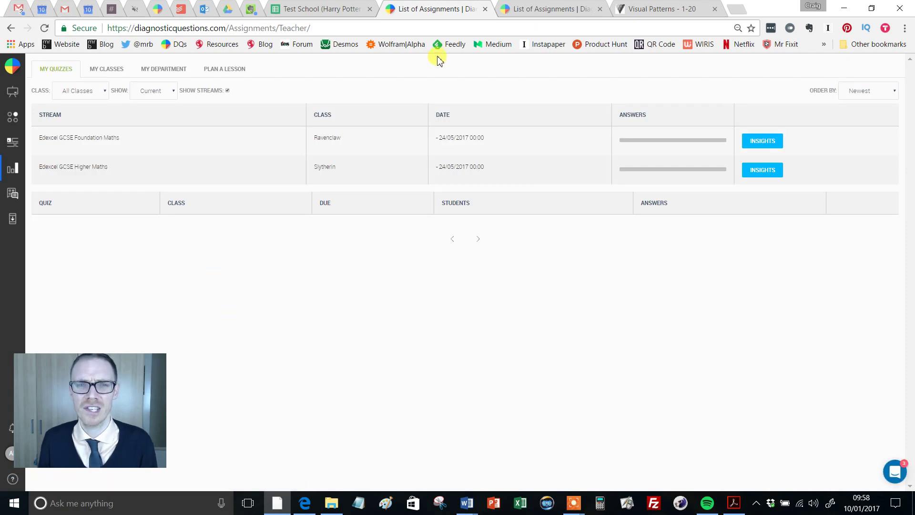
Go back to the Free daily streams overview and browse its stream cards
left_click(9, 28)
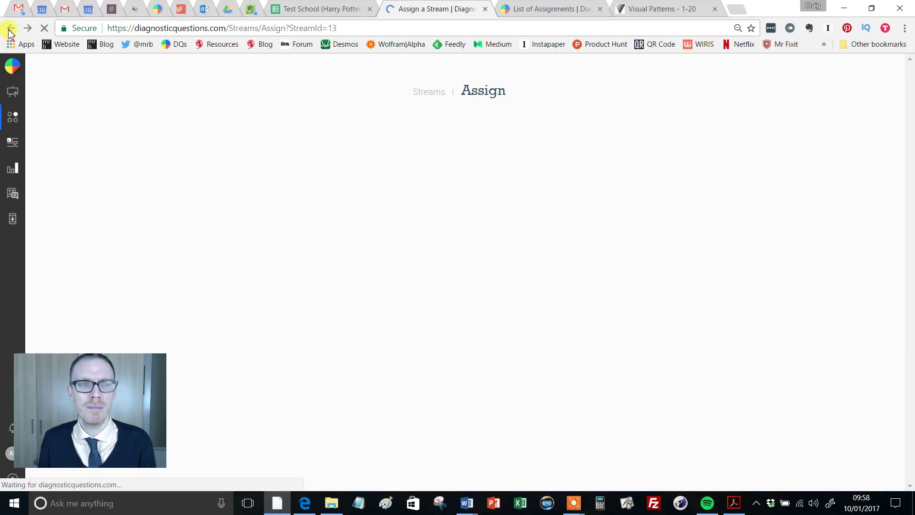
left_click(11, 30)
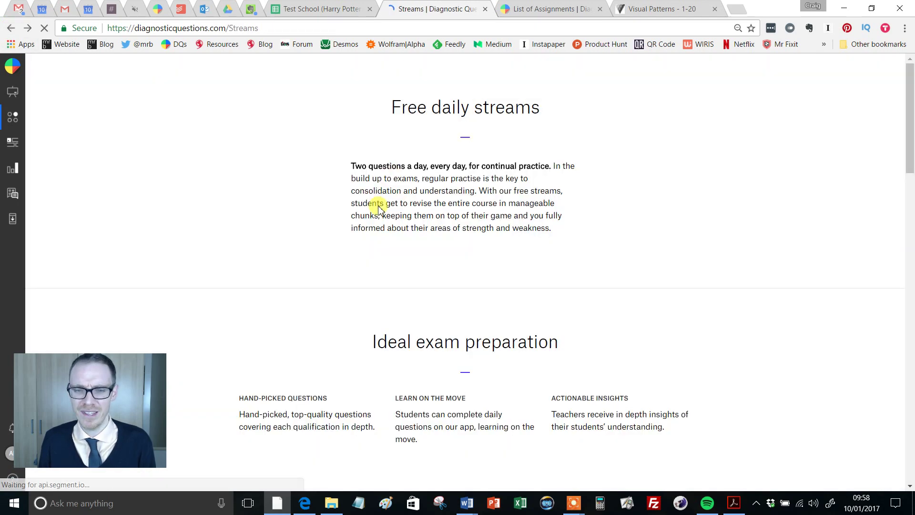
scroll(379, 210, "down", 10)
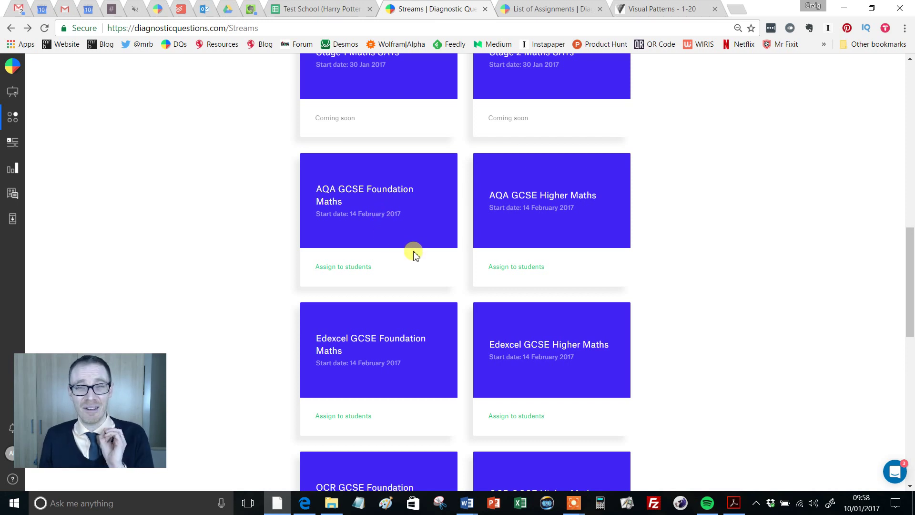
scroll(413, 254, "down", 1)
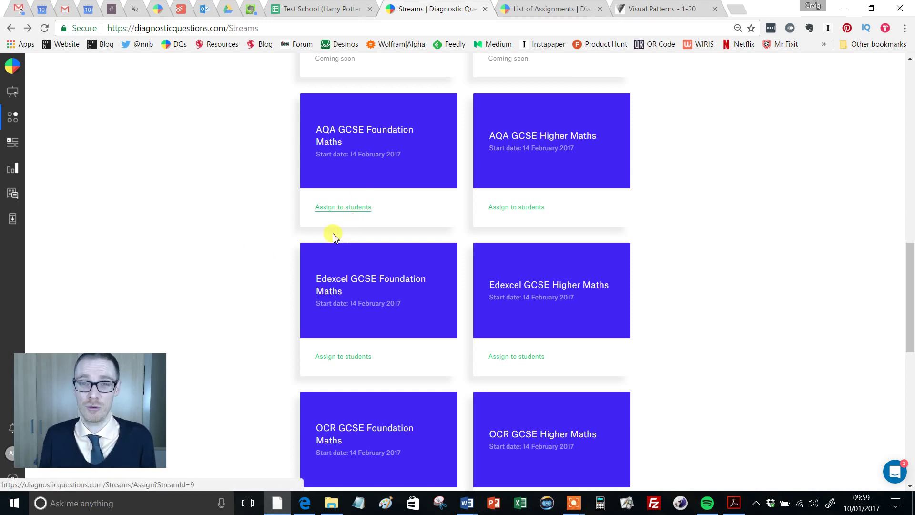
scroll(264, 308, "down", 1)
scroll(266, 310, "up", 15)
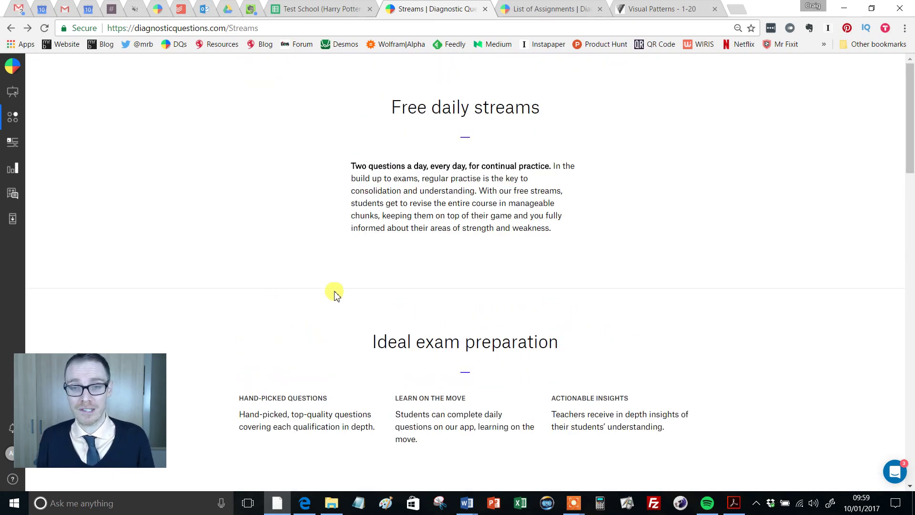
scroll(378, 359, "down", 4)
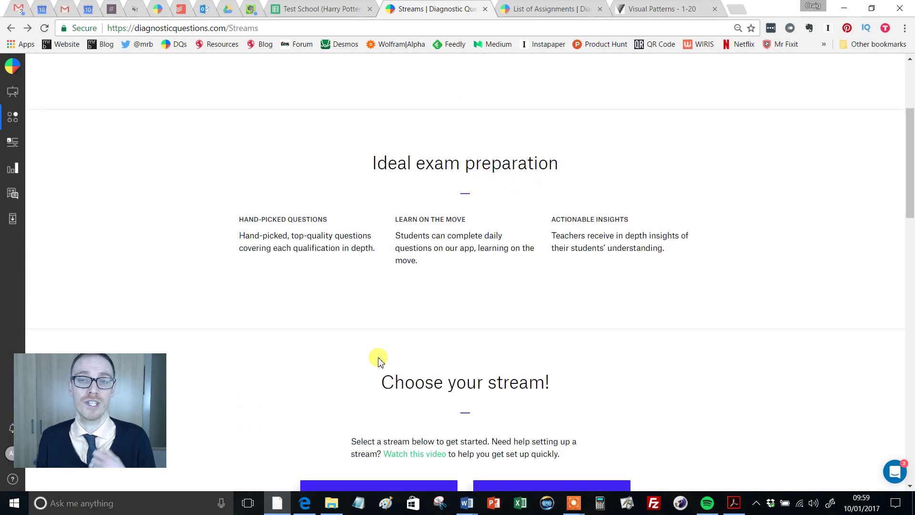
scroll(378, 361, "up", 4)
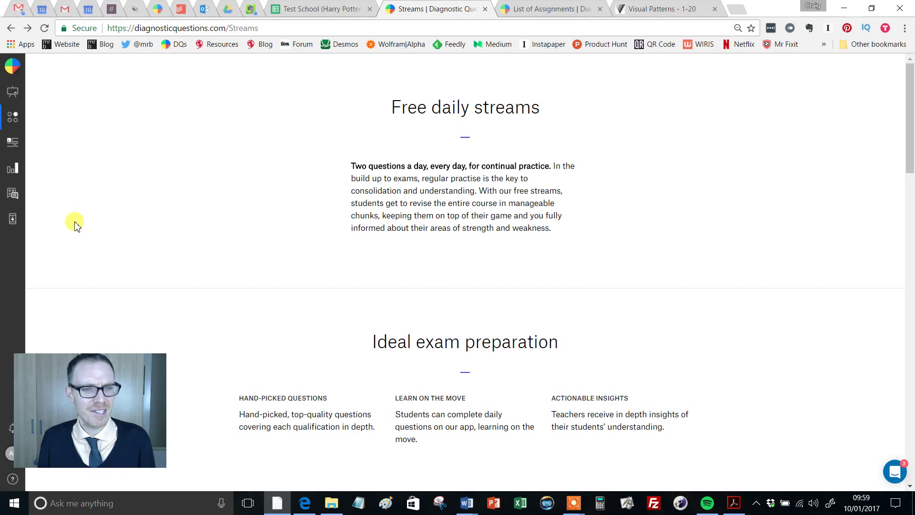
View the Student app page, then return to the Classes dashboard
left_click(12, 223)
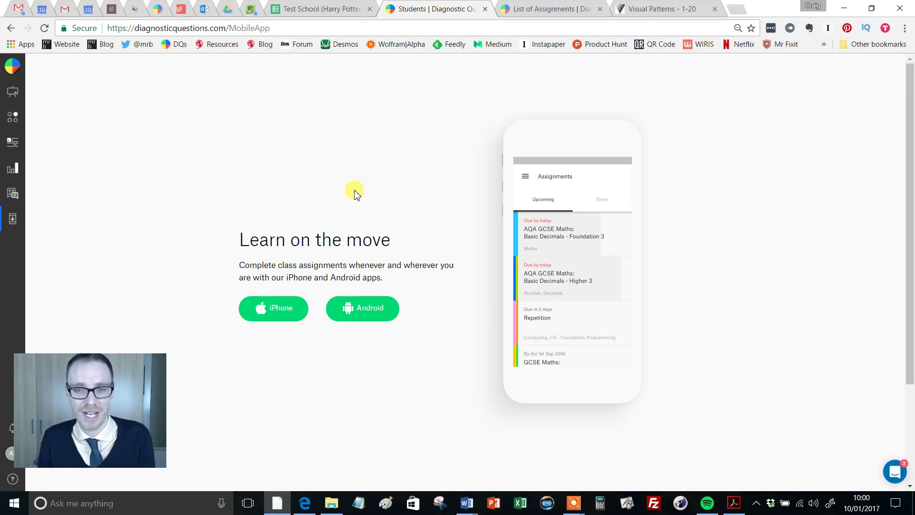
left_click(13, 93)
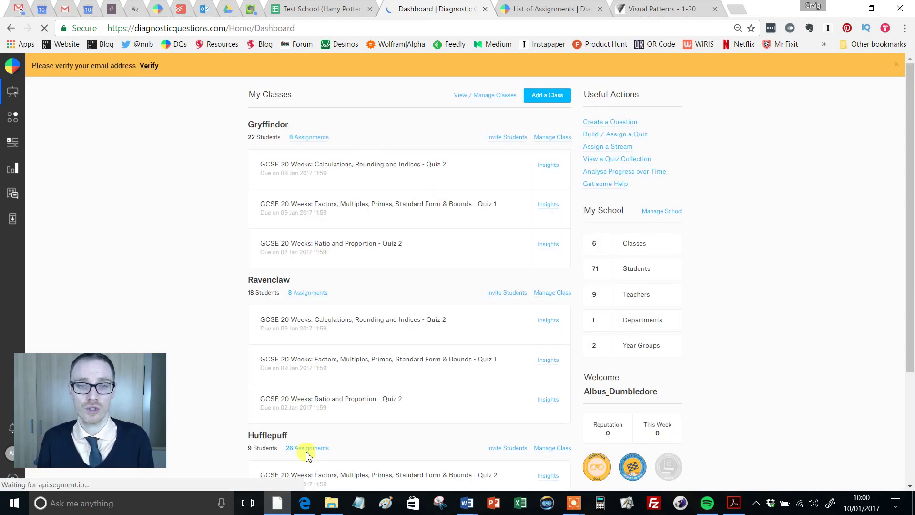
Open Ravenclaw's 8 assignments and view Insights for the Edexcel GCSE Foundation Maths stream
scroll(417, 297, "down", 1)
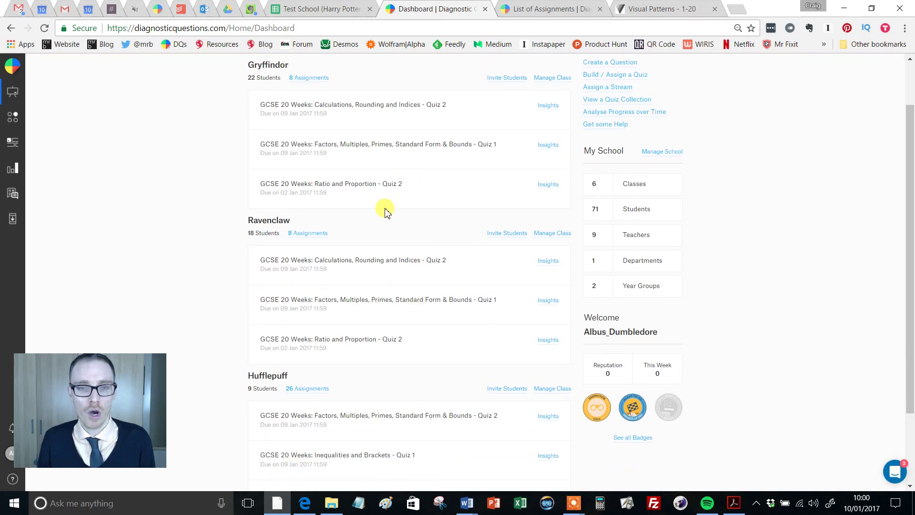
scroll(275, 261, "up", 1)
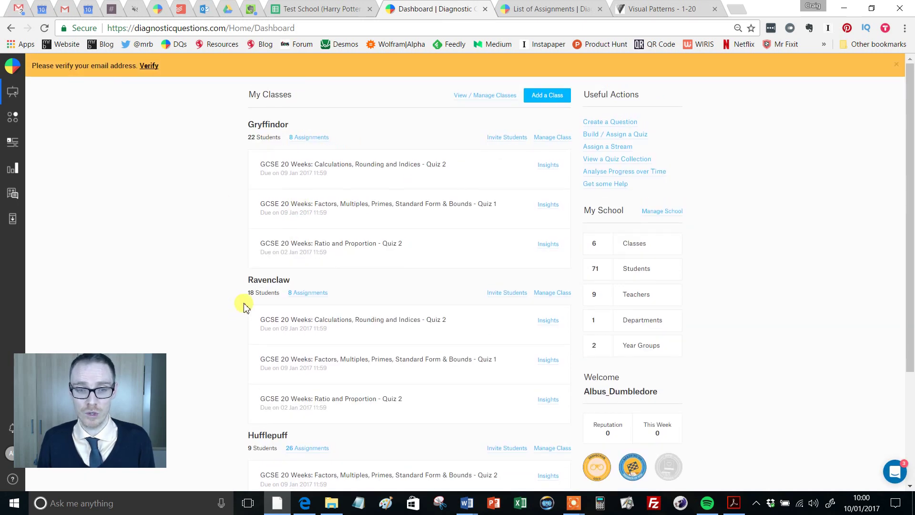
left_click(315, 297)
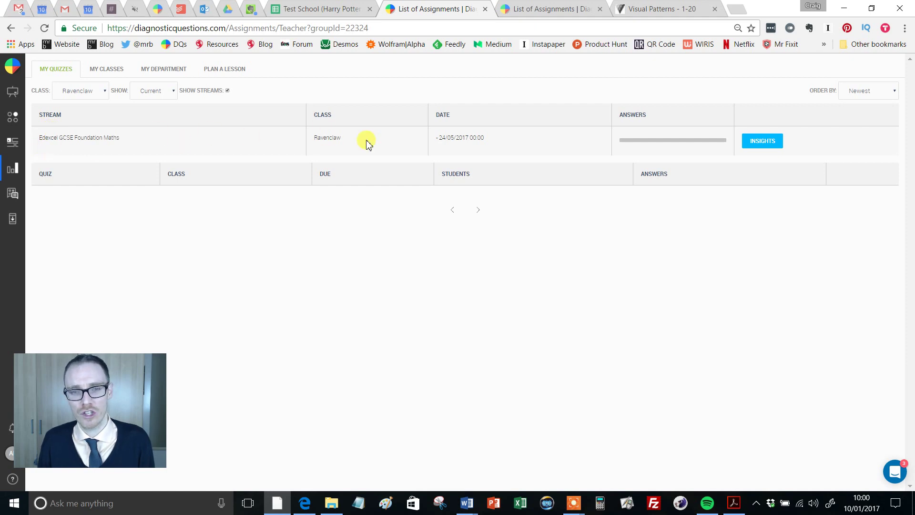
left_click(763, 141)
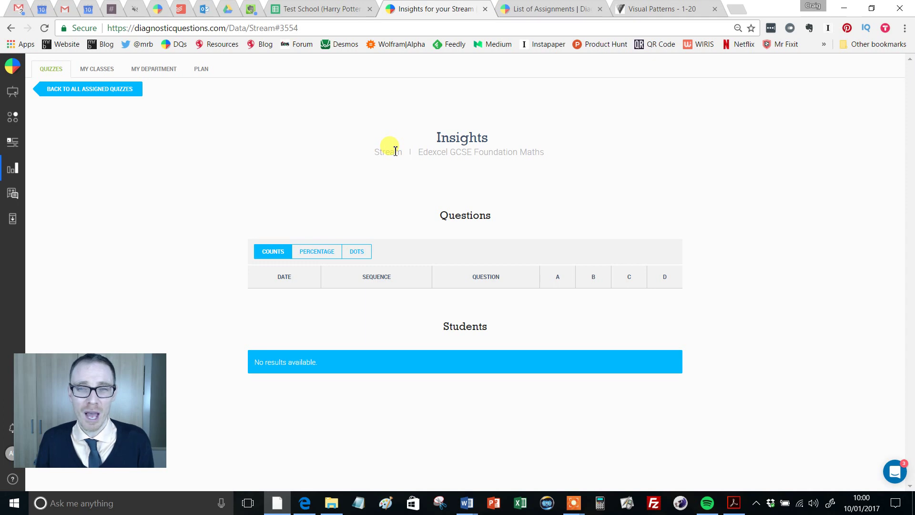
Start a new, empty support chat conversation beside the Insights page
left_click(896, 479)
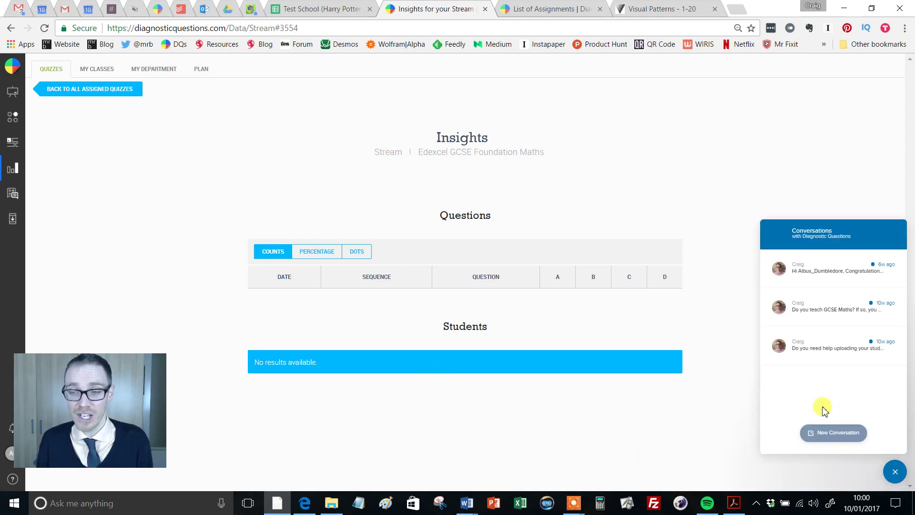
left_click(818, 432)
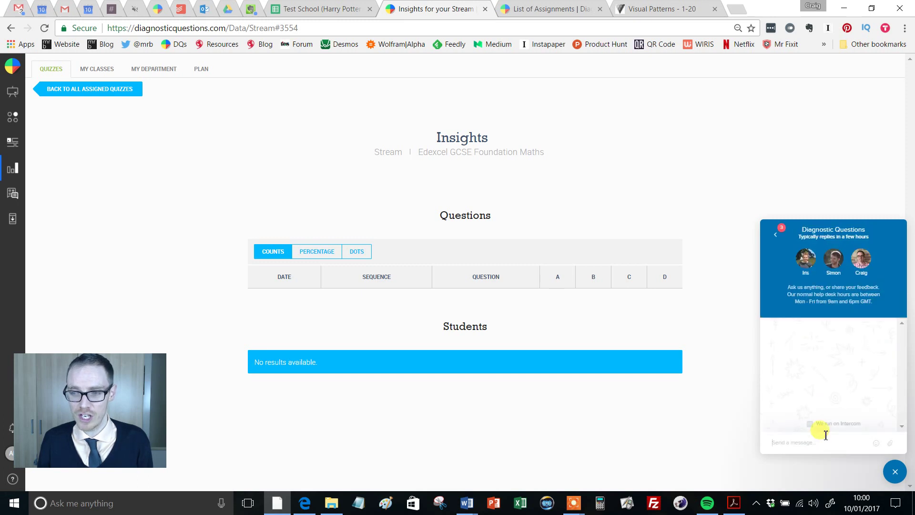
left_click(805, 446)
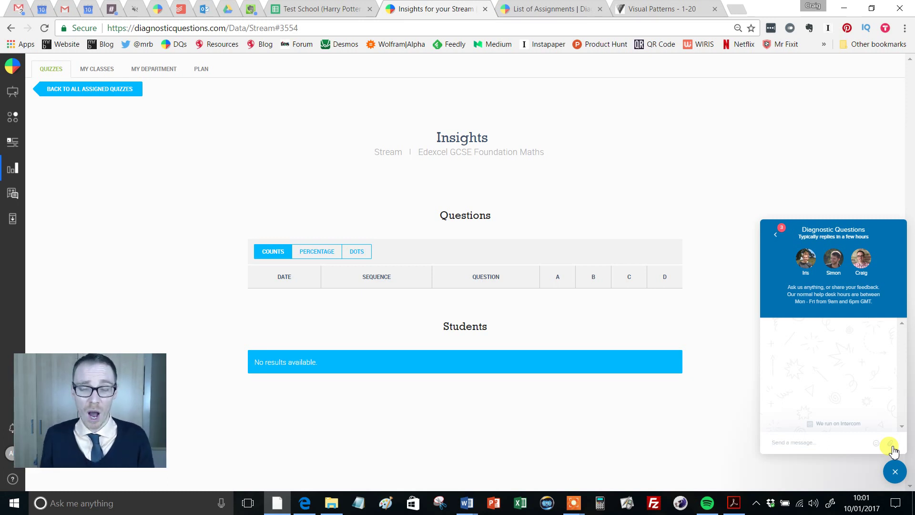
left_click(629, 183)
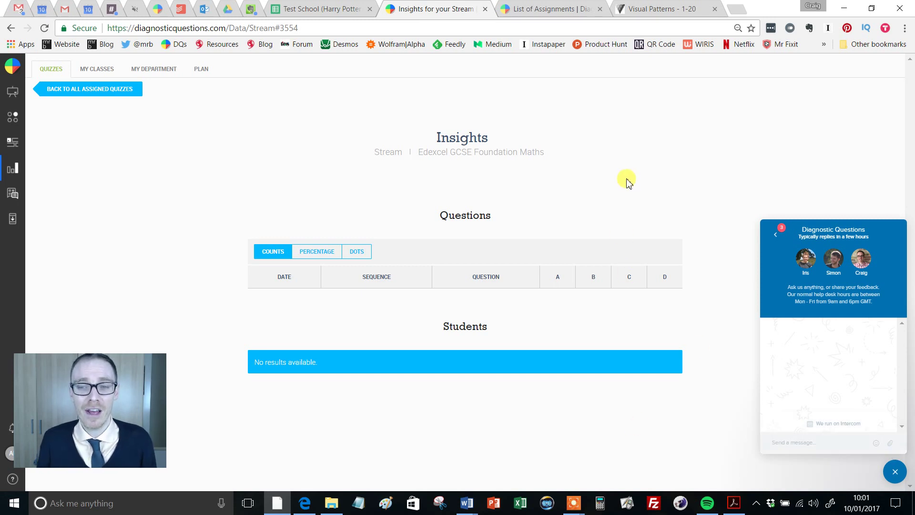